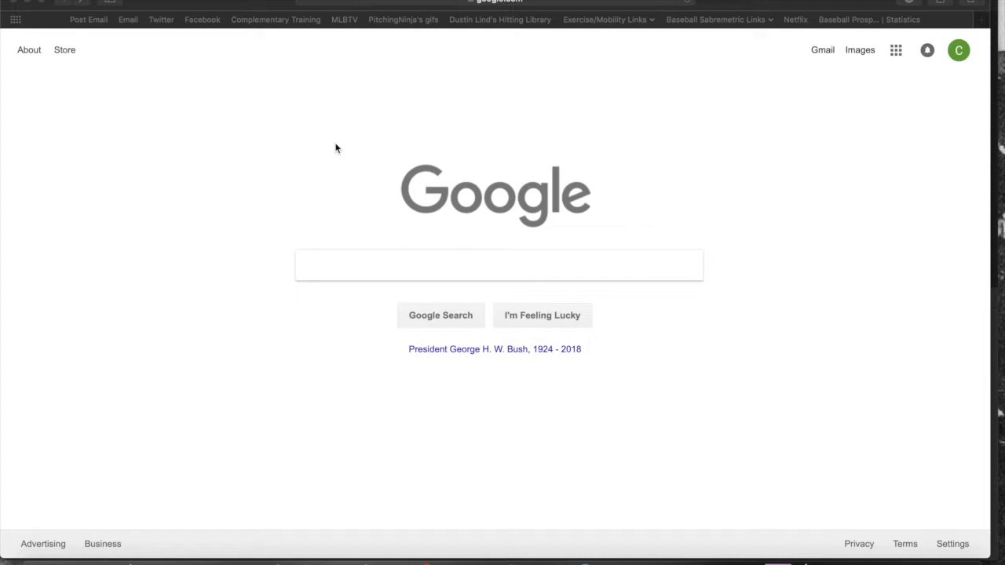
Step: Search Google for "adobe premiere" and find the Adobe Premiere Pro offer from adobe.com
{"action": "left_click", "coordinate": [325, 263]}
{"action": "type", "text": "adobe premiere"}
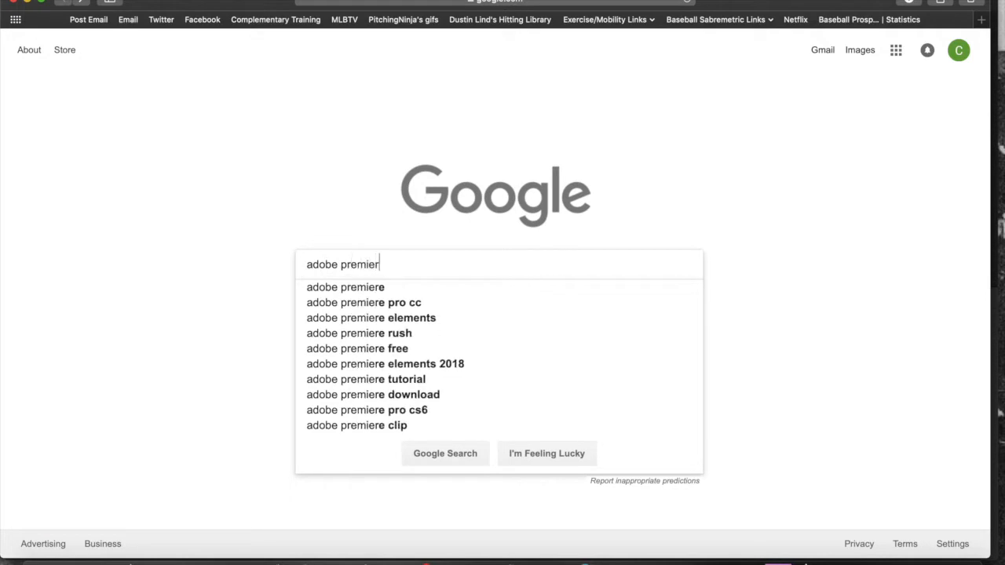
{"action": "key", "text": "Return"}
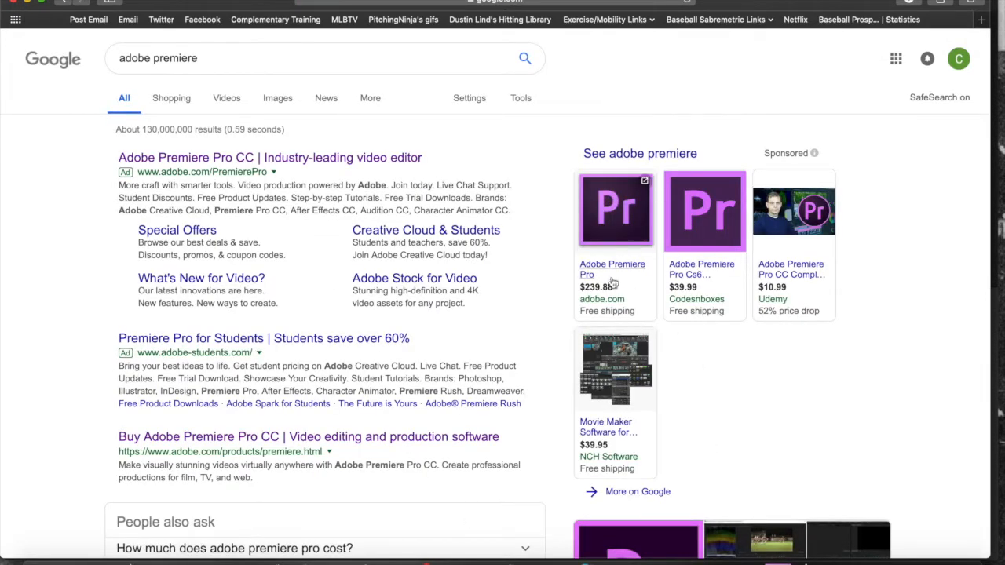
{"action": "mouse_move", "coordinate": [607, 272]}
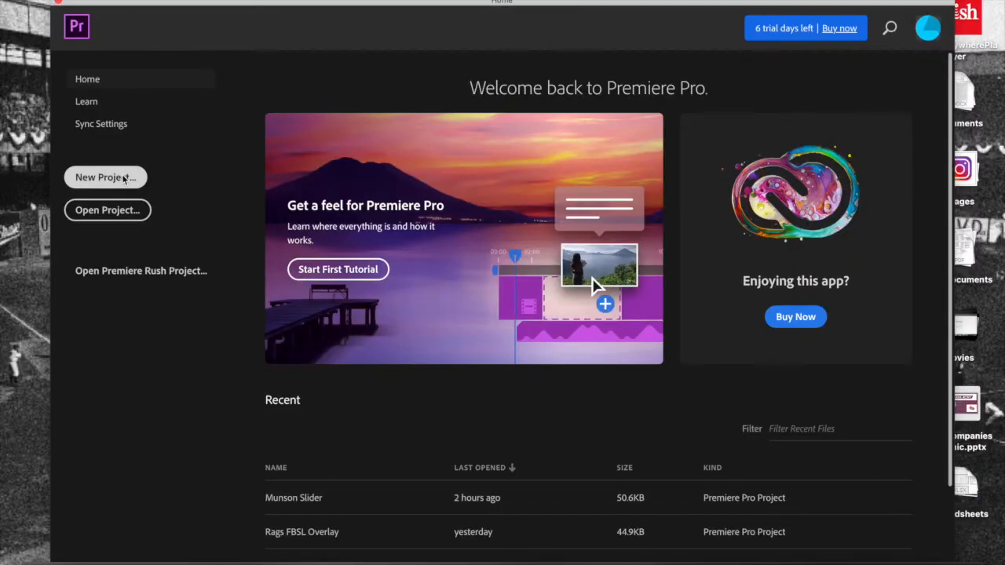
Step: Switch to Premiere Pro and create a new project with the default name and settings
{"action": "left_click", "coordinate": [123, 175]}
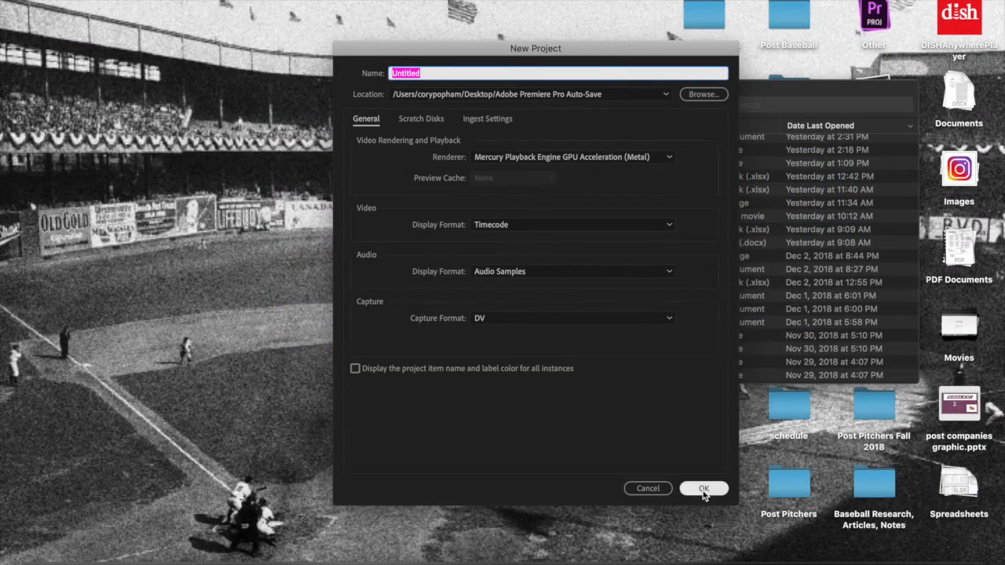
{"action": "left_click", "coordinate": [704, 490]}
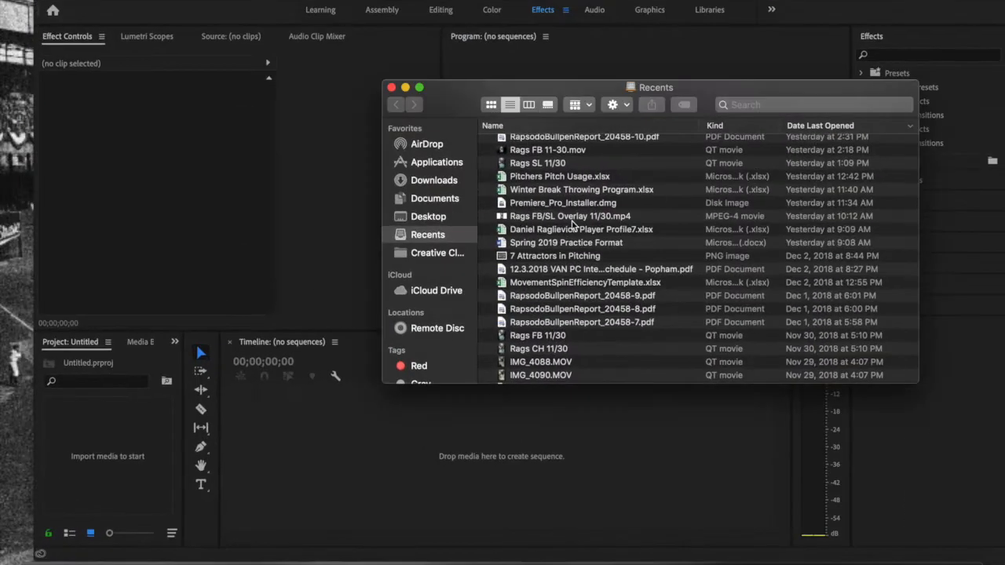
Step: Add the Rags SL 11/30 movie to the timeline, then place the Rags FB 11/30 movie after it on V1, leaving a gap
{"action": "scroll", "coordinate": [566, 224], "scroll_direction": "up", "scroll_amount": 3}
{"action": "left_click_drag", "start_coordinate": [549, 203], "coordinate": [338, 423]}
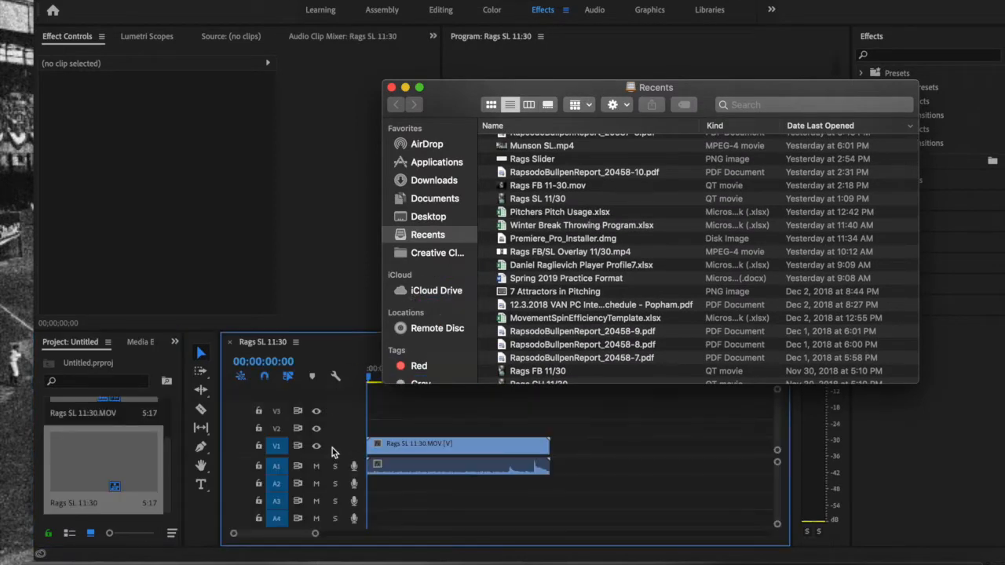
{"action": "scroll", "coordinate": [589, 267], "scroll_direction": "down", "scroll_amount": 10}
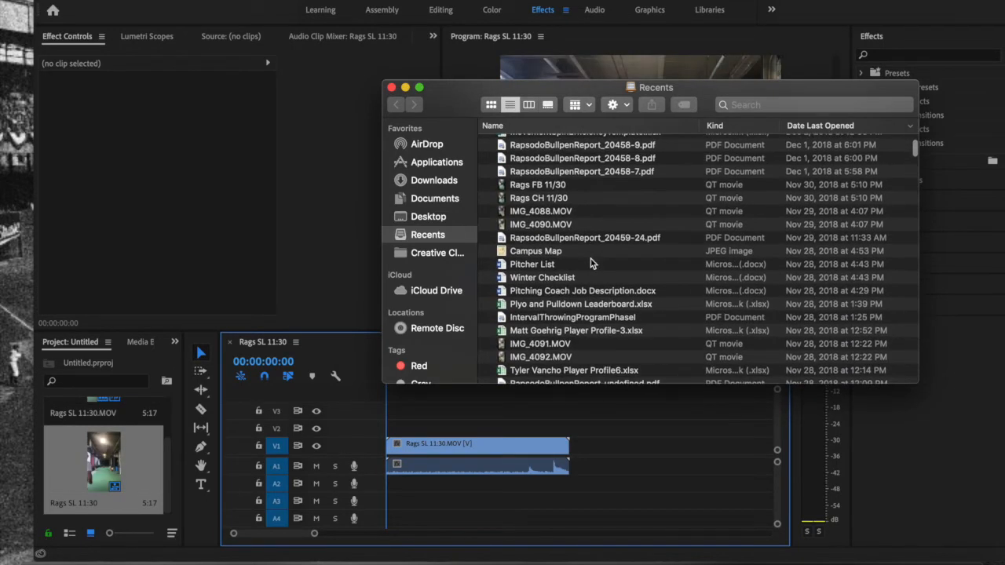
{"action": "left_click_drag", "start_coordinate": [549, 188], "coordinate": [624, 455]}
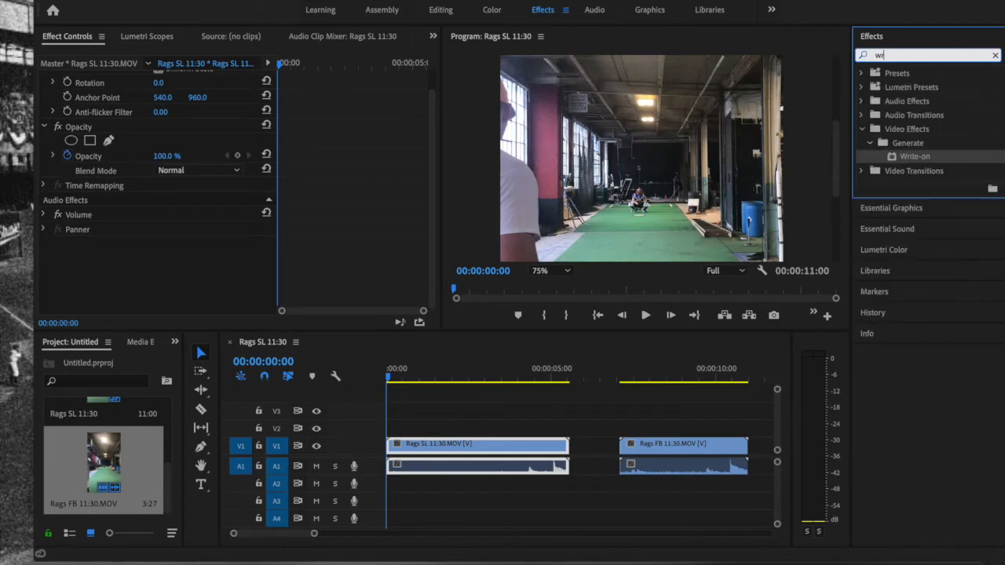
Step: Find the Write-on video effect and apply it to the Rags SL 11:30 clip
{"action": "type", "text": "on"}
{"action": "left_click", "coordinate": [941, 158]}
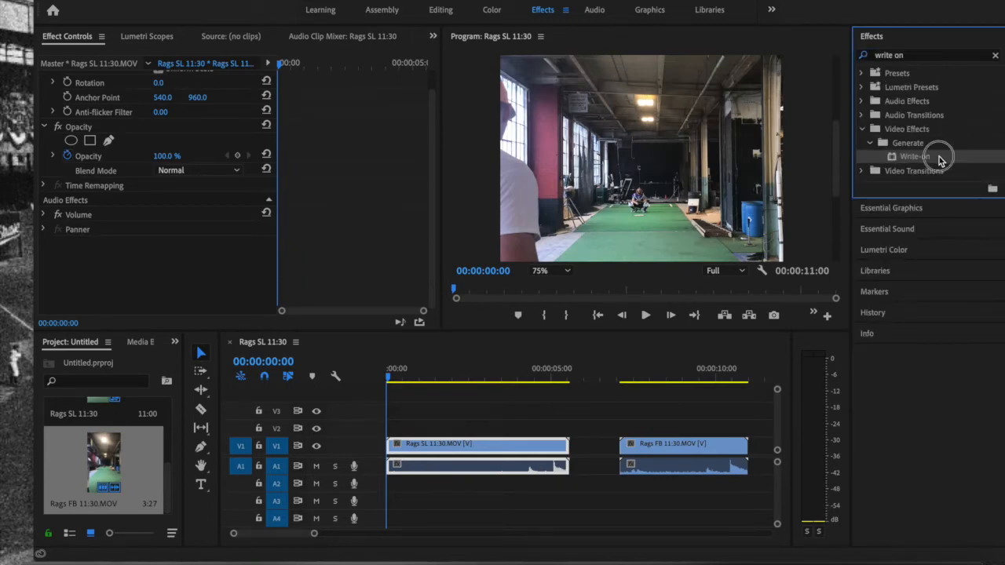
{"action": "left_click_drag", "start_coordinate": [941, 158], "coordinate": [466, 445]}
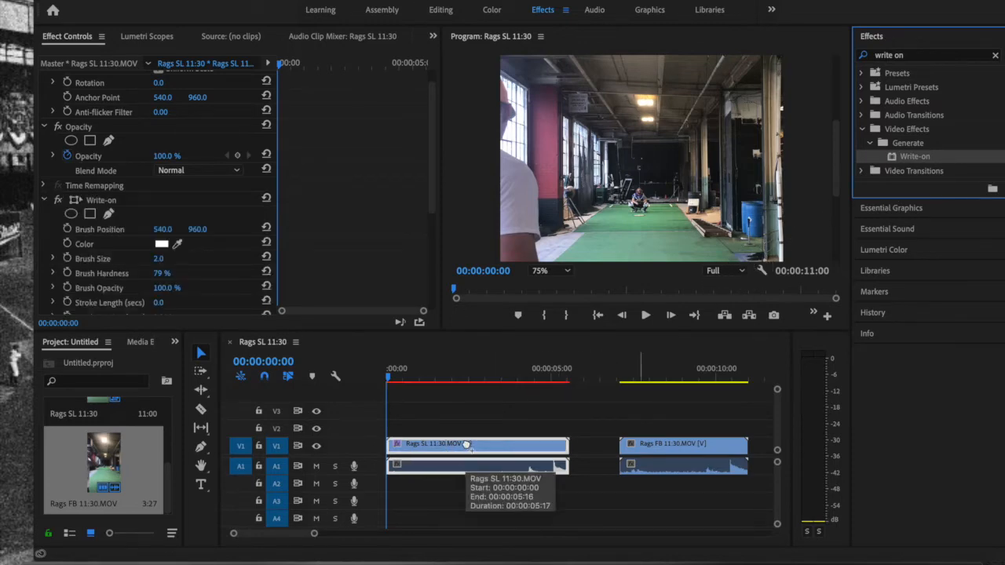
Step: Set the Write-on brush size to 10 on the Rags SL clip
{"action": "scroll", "coordinate": [186, 227], "scroll_direction": "up", "scroll_amount": 1}
{"action": "scroll", "coordinate": [186, 227], "scroll_direction": "down", "scroll_amount": 2}
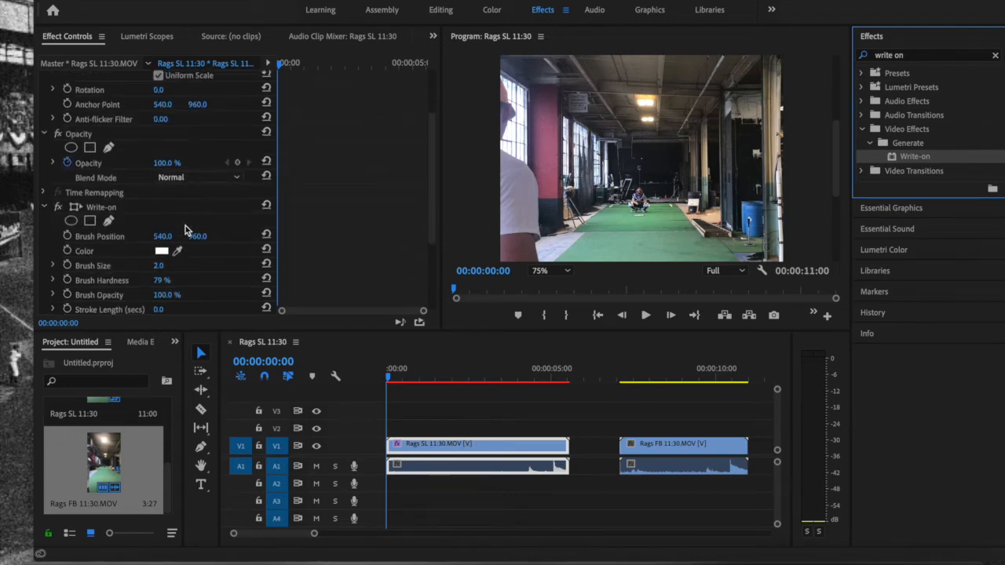
{"action": "left_click", "coordinate": [160, 252]}
{"action": "type", "text": "10"}
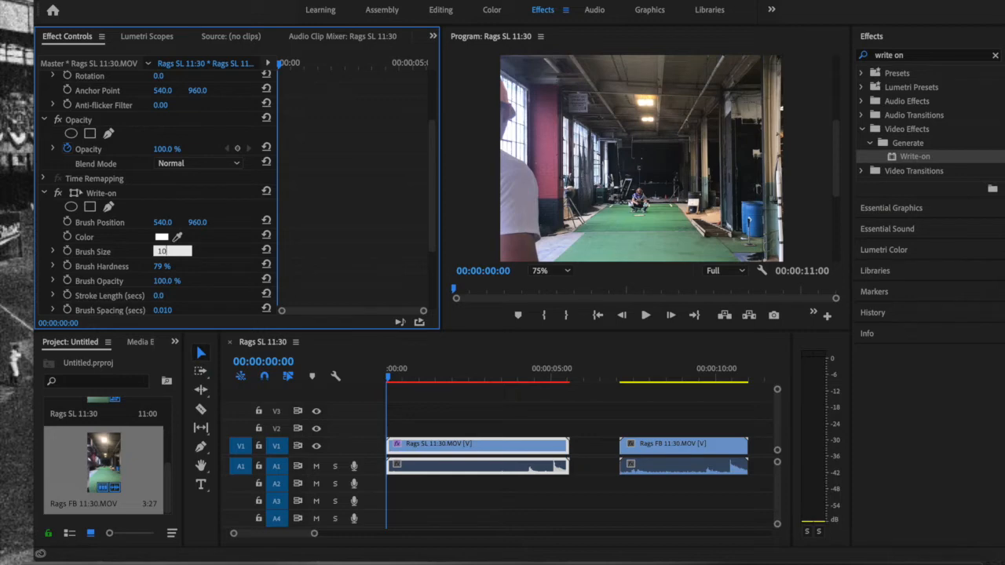
{"action": "key", "text": "Return"}
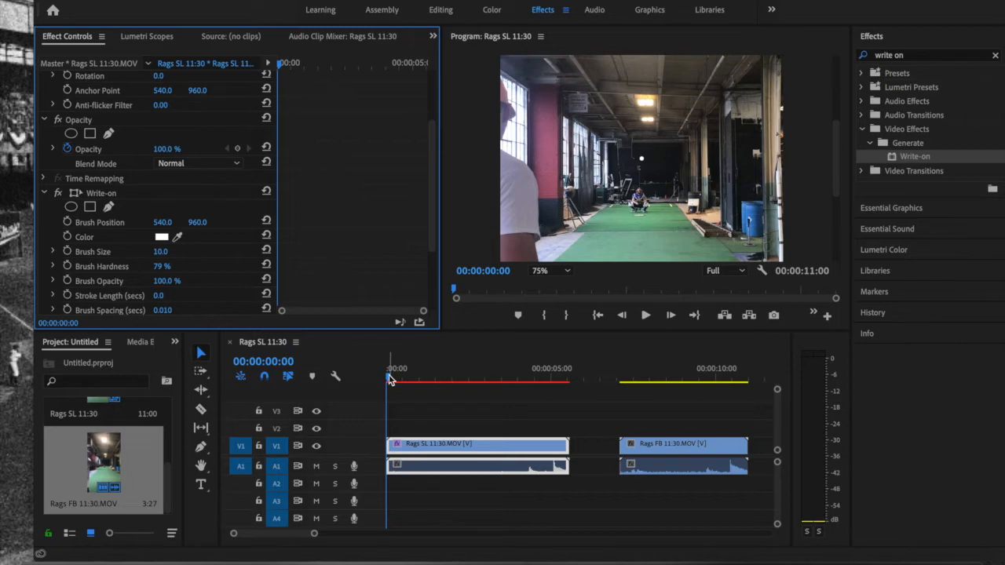
Step: At the ball's release, 00:00:04:13, place the Write-on brush on the ball at 577, 918 and enable Brush Position keyframing
{"action": "left_click_drag", "start_coordinate": [390, 379], "coordinate": [535, 350]}
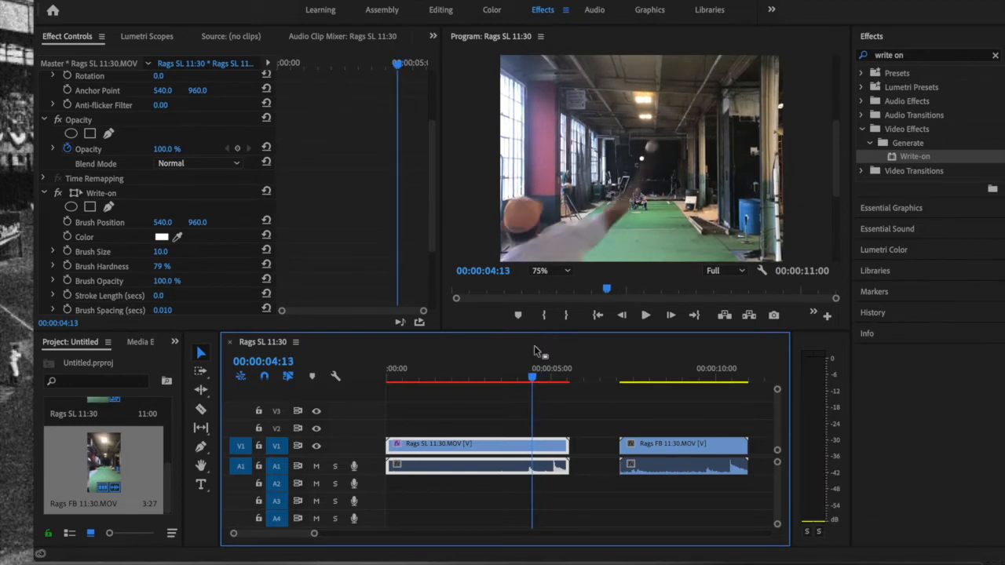
{"action": "key", "text": "Left"}
{"action": "key", "text": "Right"}
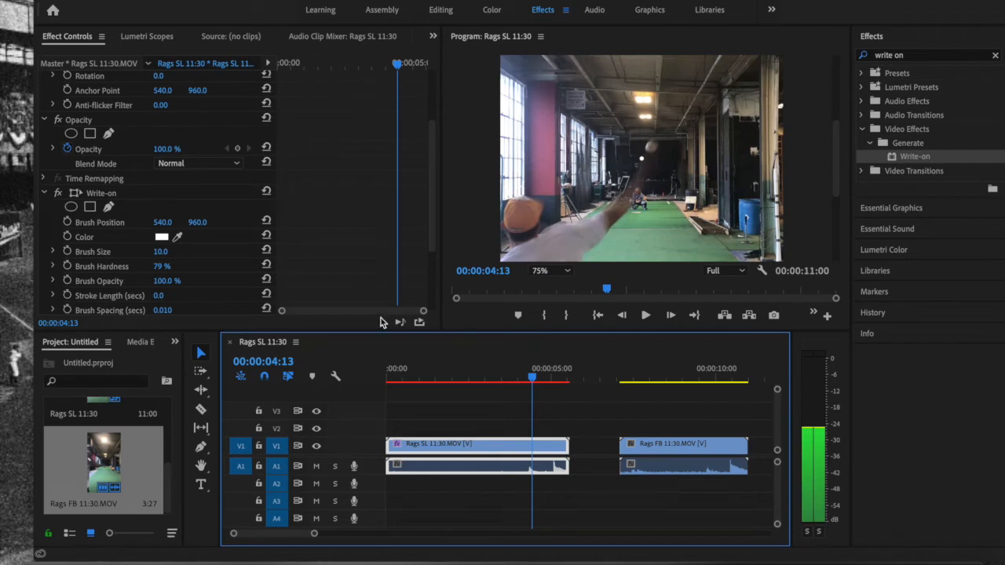
{"action": "left_click", "coordinate": [161, 223]}
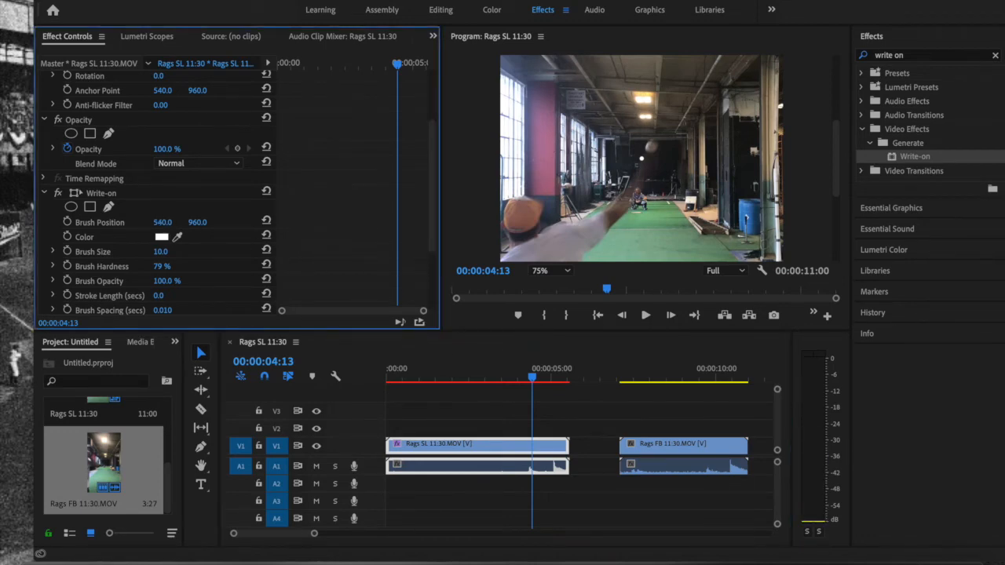
{"action": "mouse_move", "coordinate": [161, 224]}
{"action": "left_mouse_down"}
{"action": "mouse_move", "coordinate": [198, 223]}
{"action": "mouse_move", "coordinate": [157, 222]}
{"action": "mouse_move", "coordinate": [193, 222]}
{"action": "mouse_move", "coordinate": [166, 222]}
{"action": "left_mouse_up"}
{"action": "left_click", "coordinate": [68, 223]}
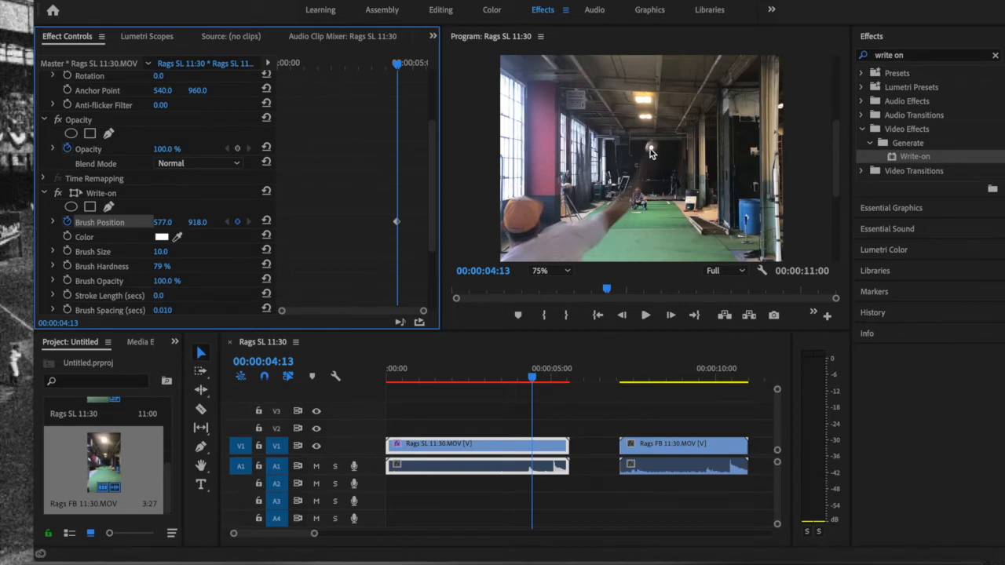
Step: Advance frame by frame to 00:00:04:15 and keyframe the brush position onto the ball along its flight
{"action": "key", "text": "Right"}
{"action": "key", "text": "Right"}
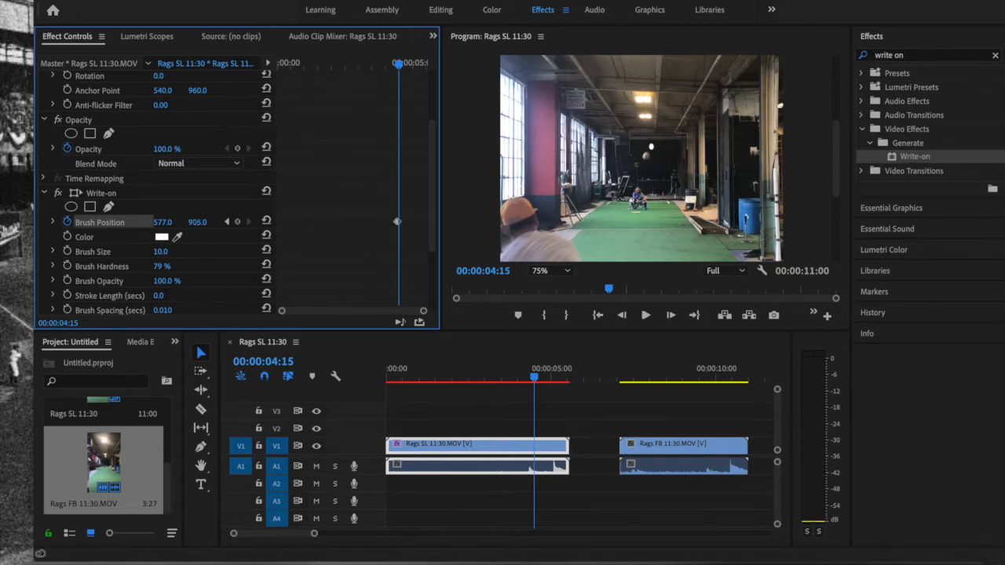
{"action": "mouse_move", "coordinate": [197, 222]}
{"action": "left_mouse_down"}
{"action": "mouse_move", "coordinate": [207, 223]}
{"action": "mouse_move", "coordinate": [150, 222]}
{"action": "left_mouse_up"}
{"action": "key", "text": "space"}
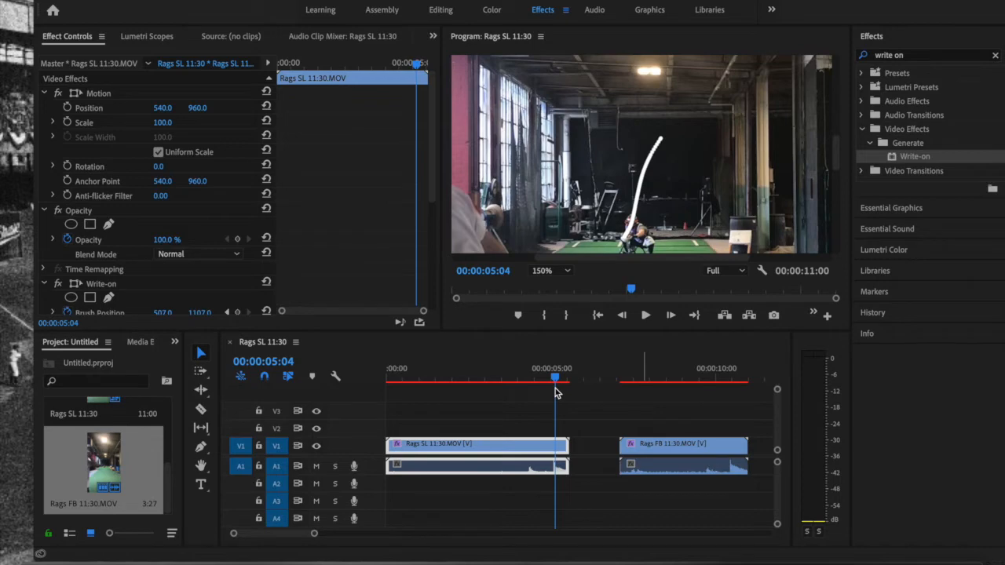
Step: Compare the drawn pitch trail at 75% and 200% preview magnification, then return the preview to 150%
{"action": "left_click", "coordinate": [559, 273]}
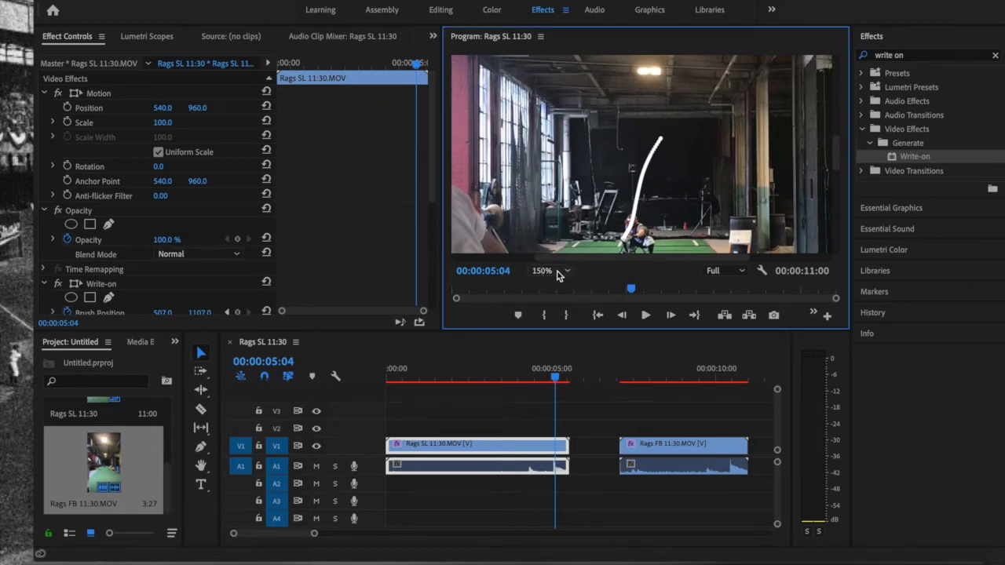
{"action": "left_click", "coordinate": [568, 273]}
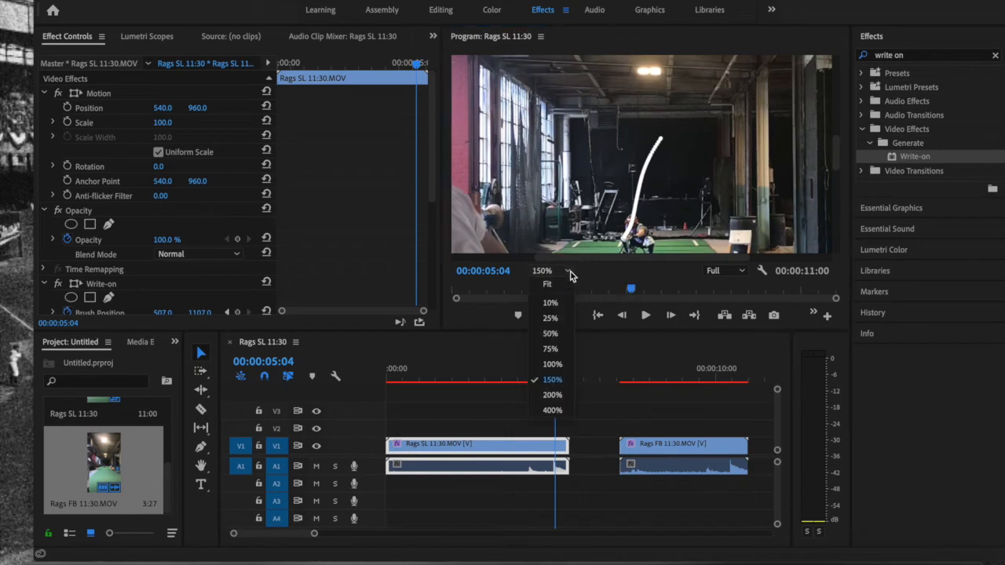
{"action": "left_click", "coordinate": [552, 349]}
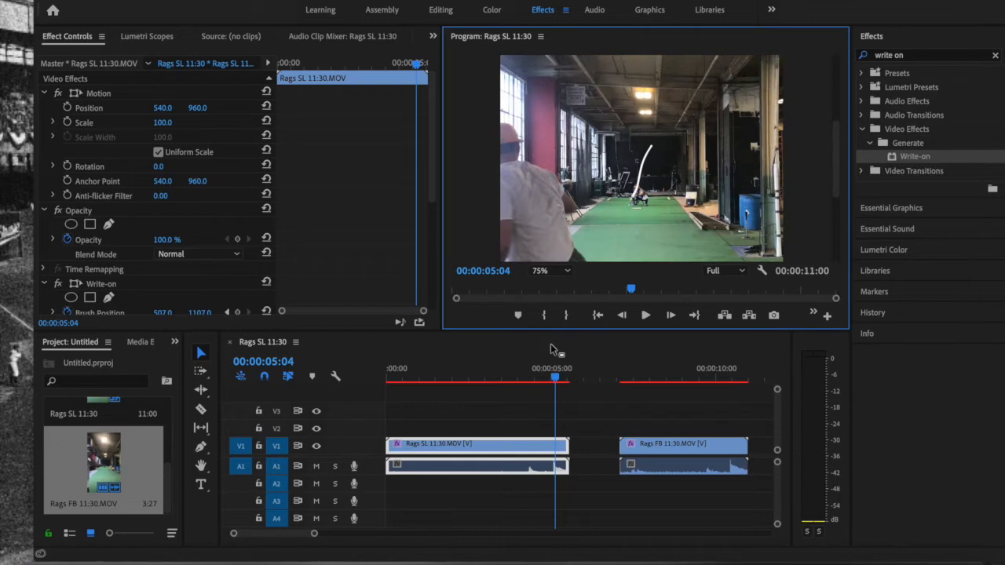
{"action": "left_click", "coordinate": [554, 274]}
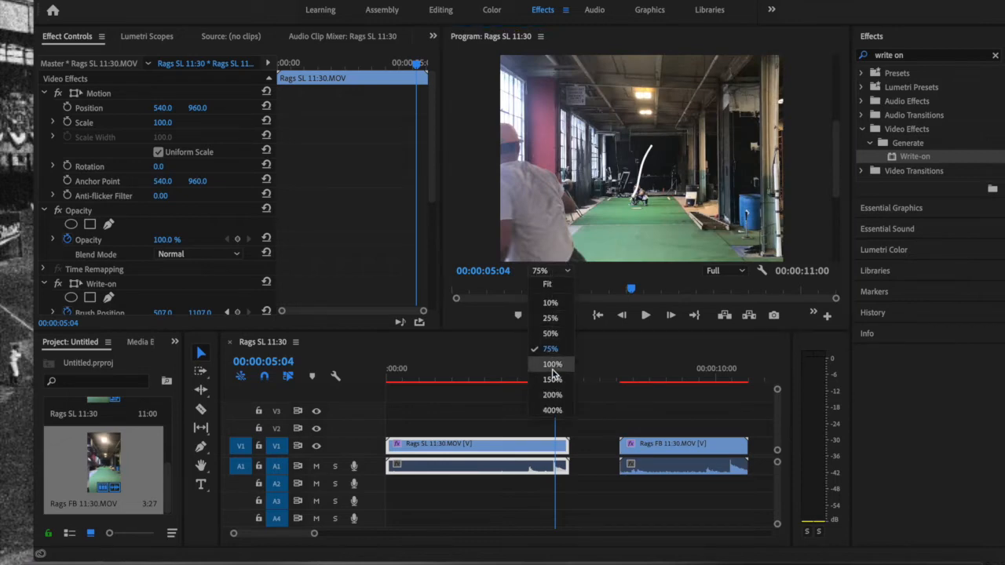
{"action": "left_click", "coordinate": [551, 396]}
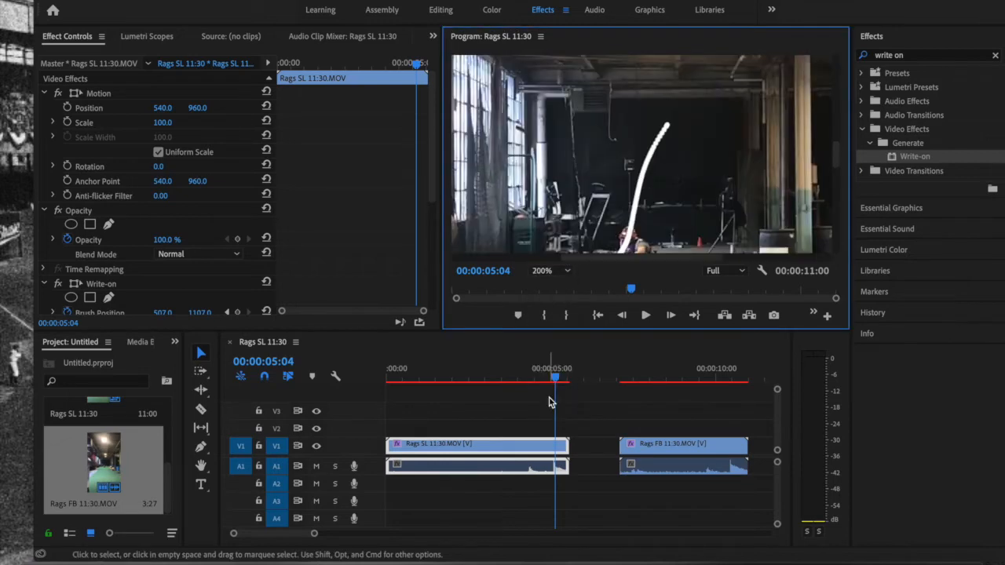
{"action": "left_click", "coordinate": [554, 272]}
{"action": "left_click", "coordinate": [552, 379]}
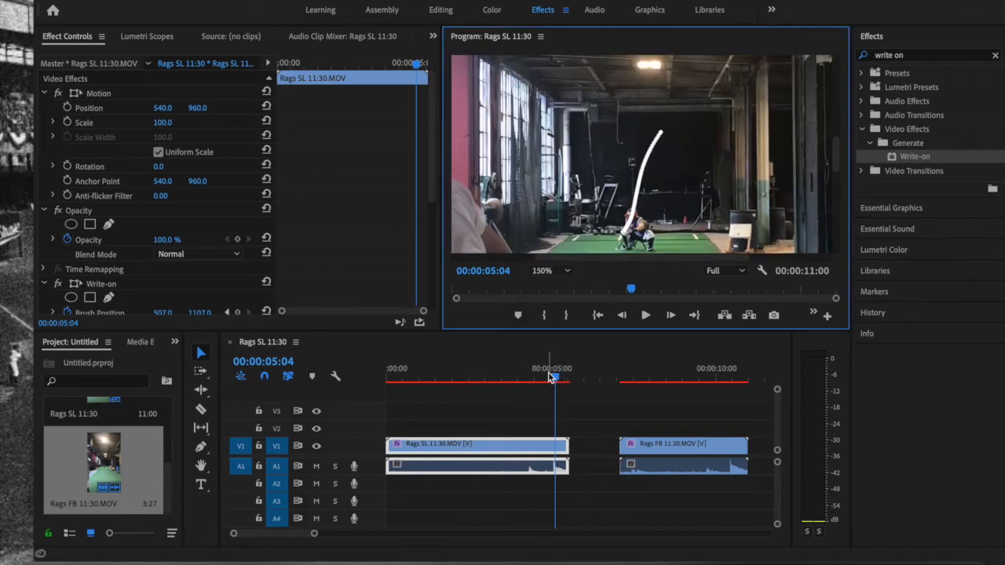
Step: Review the Write-on brush settings of the Rags SL clip and of the Rags FB clip at 00:00:10:05
{"action": "scroll", "coordinate": [227, 228], "scroll_direction": "down", "scroll_amount": 3}
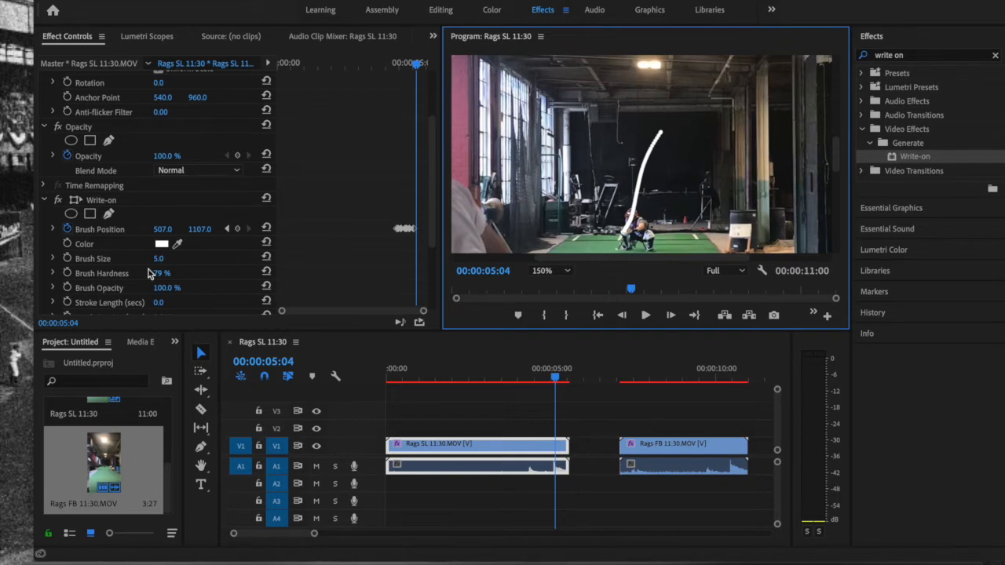
{"action": "left_click_drag", "start_coordinate": [159, 260], "coordinate": [161, 263]}
{"action": "left_click", "coordinate": [661, 451]}
{"action": "left_click_drag", "start_coordinate": [555, 378], "coordinate": [720, 376]}
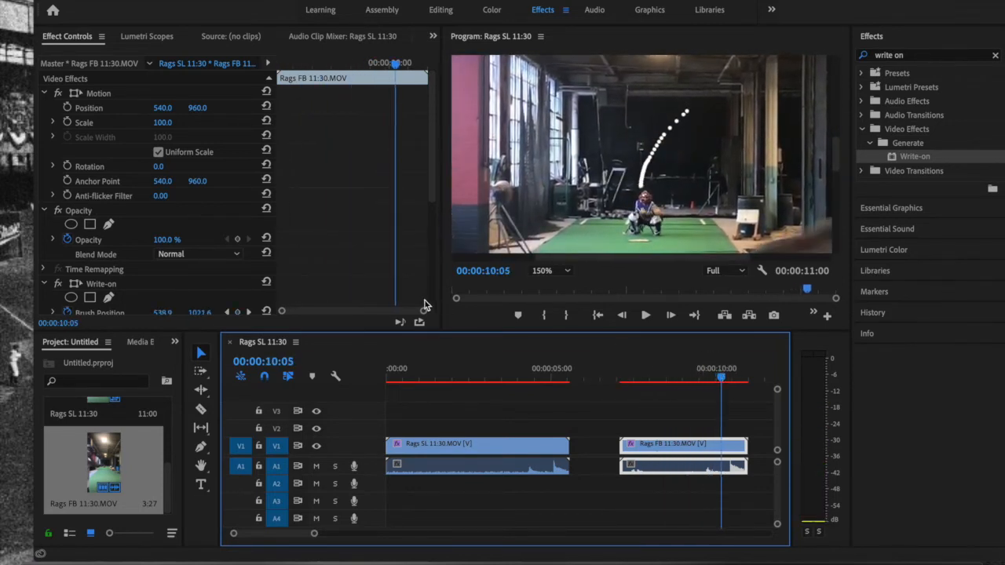
{"action": "scroll", "coordinate": [233, 211], "scroll_direction": "down", "scroll_amount": 3}
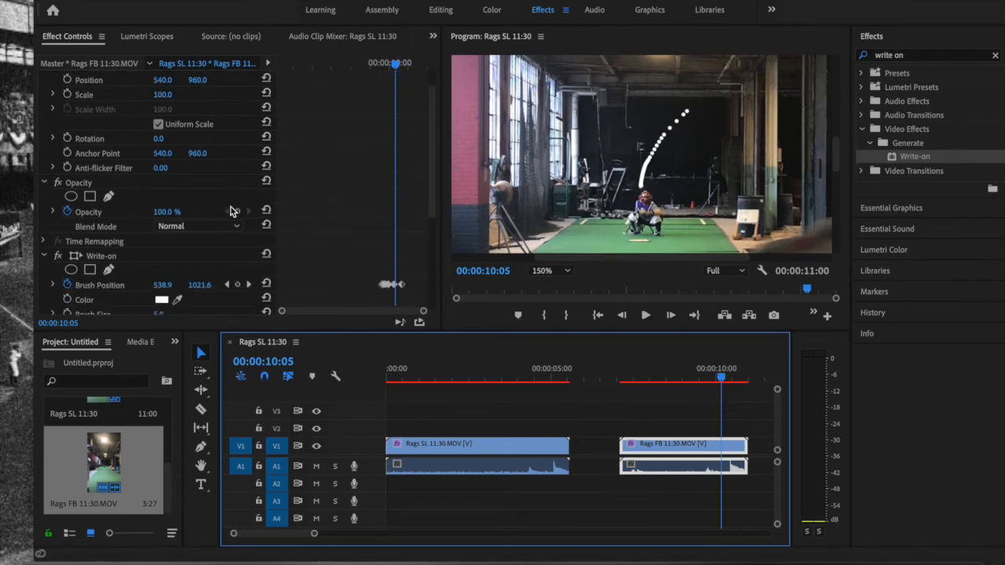
{"action": "scroll", "coordinate": [194, 264], "scroll_direction": "down", "scroll_amount": 1}
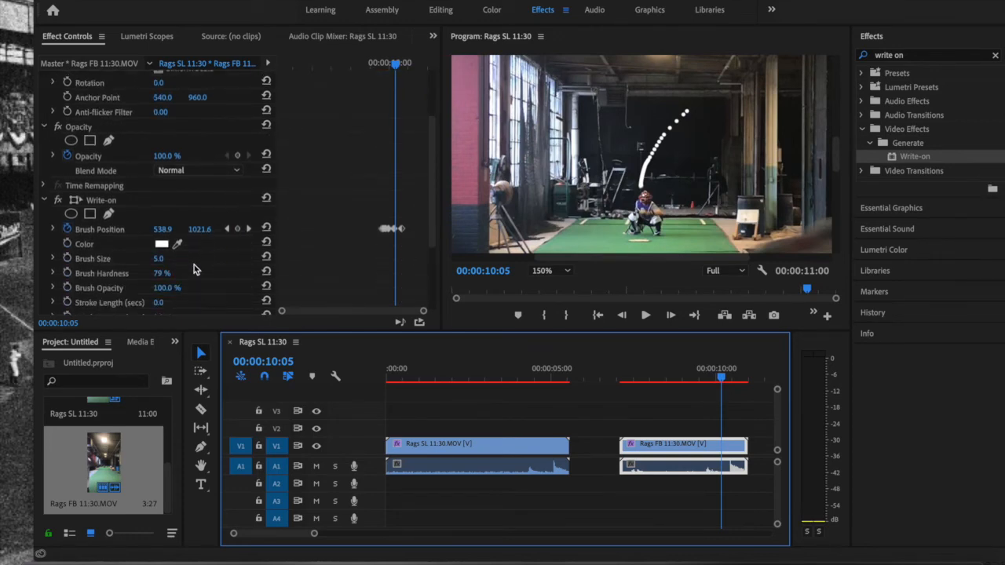
{"action": "scroll", "coordinate": [194, 264], "scroll_direction": "down", "scroll_amount": 2}
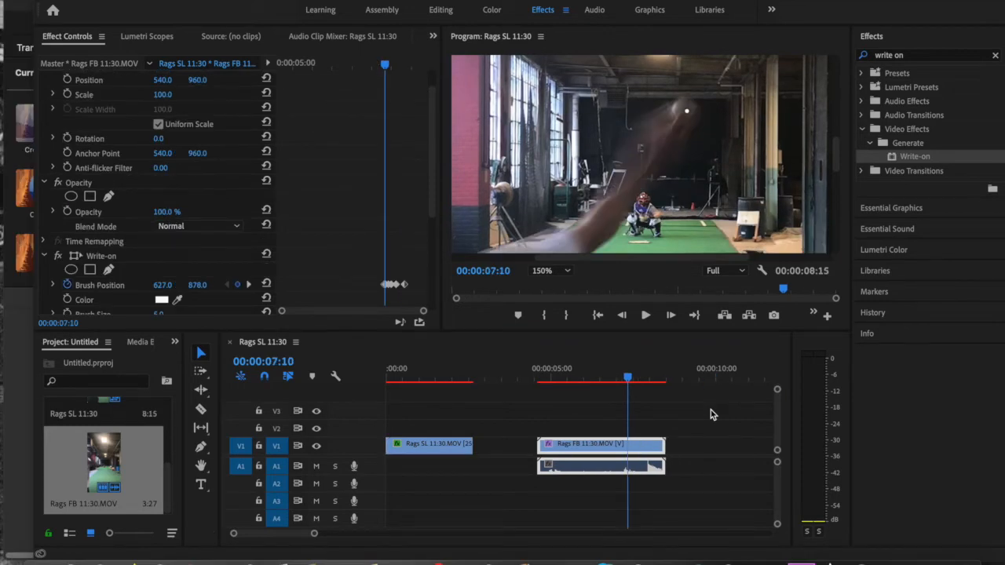
Step: Trim the Rags FB 11:30 clip so it starts at 00:00:07:10 and ends at 00:00:08:00
{"action": "left_click", "coordinate": [538, 445]}
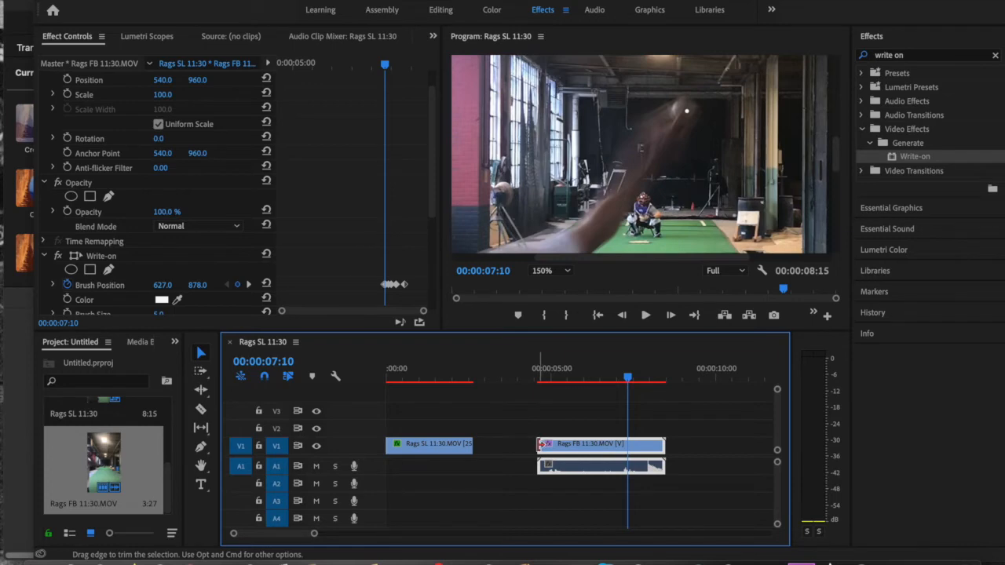
{"action": "left_click_drag", "start_coordinate": [540, 444], "coordinate": [626, 444]}
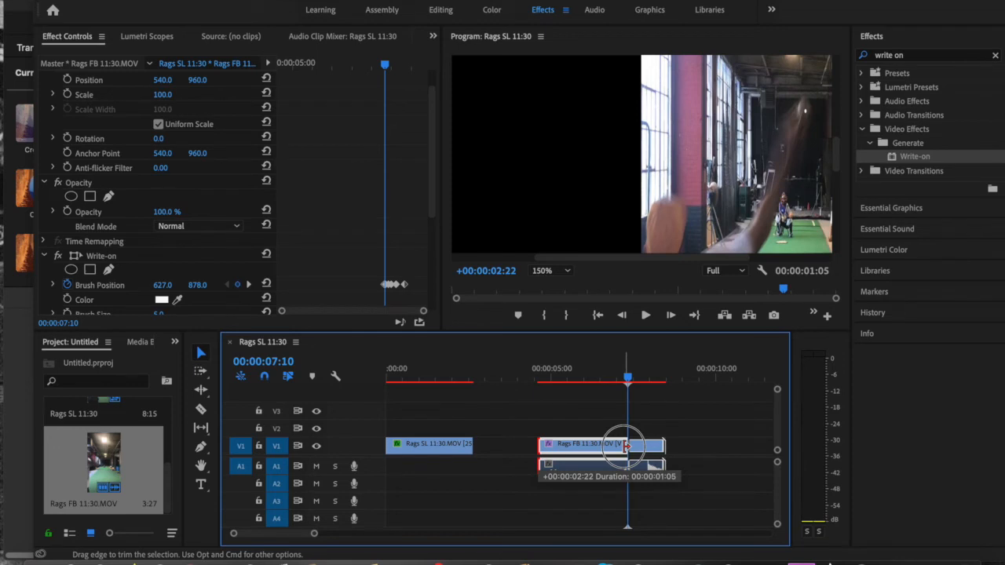
{"action": "left_click_drag", "start_coordinate": [626, 444], "coordinate": [627, 445]}
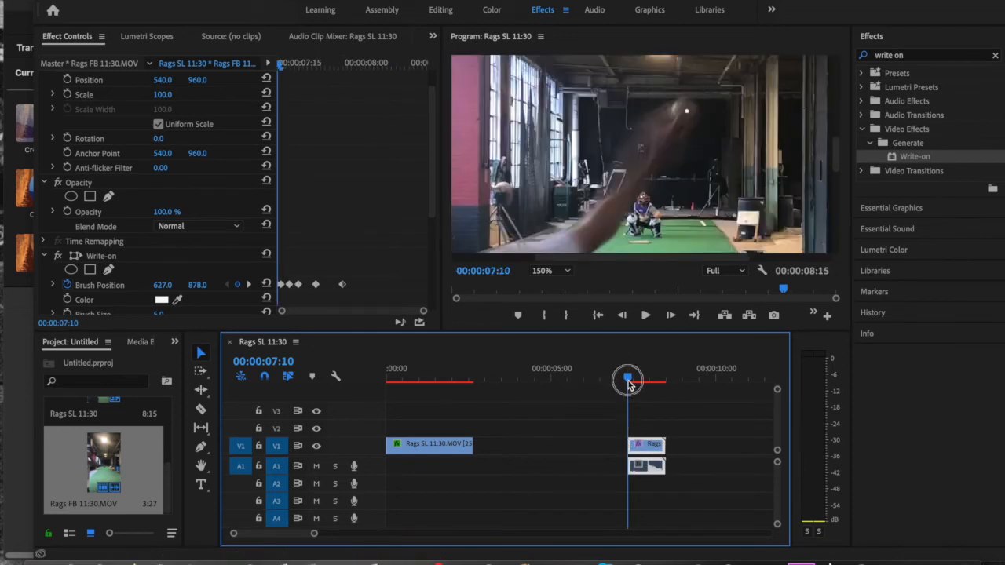
{"action": "left_click_drag", "start_coordinate": [627, 382], "coordinate": [650, 382]}
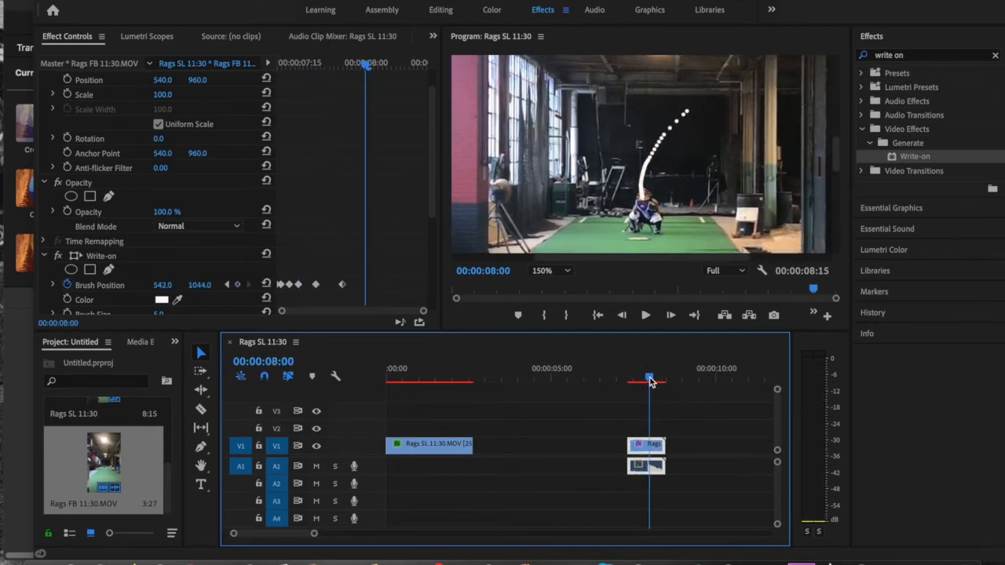
{"action": "left_click_drag", "start_coordinate": [665, 446], "coordinate": [649, 447]}
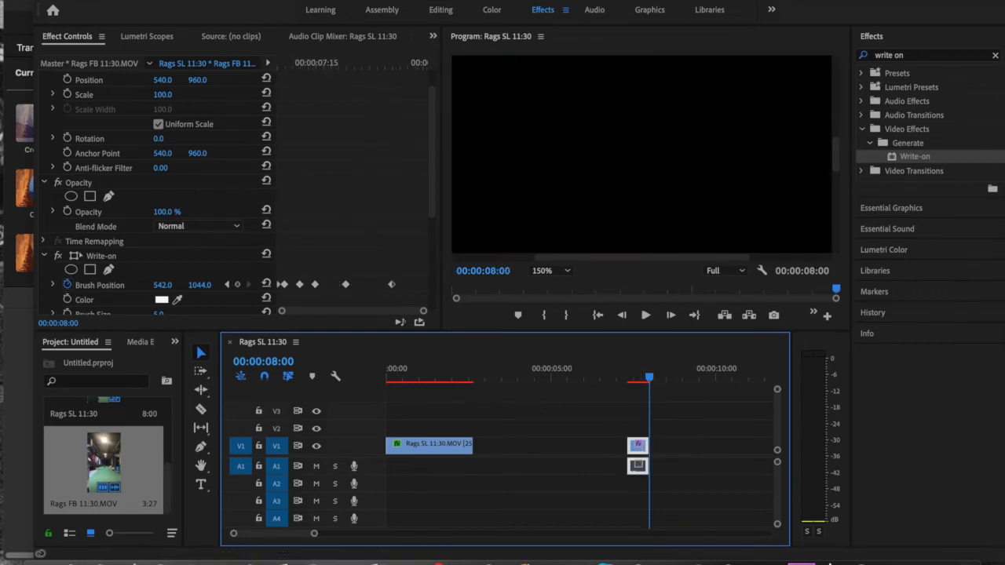
Step: Slow the trimmed Rags FB 11:30 clip to 25% speed
{"action": "left_click", "coordinate": [200, 0]}
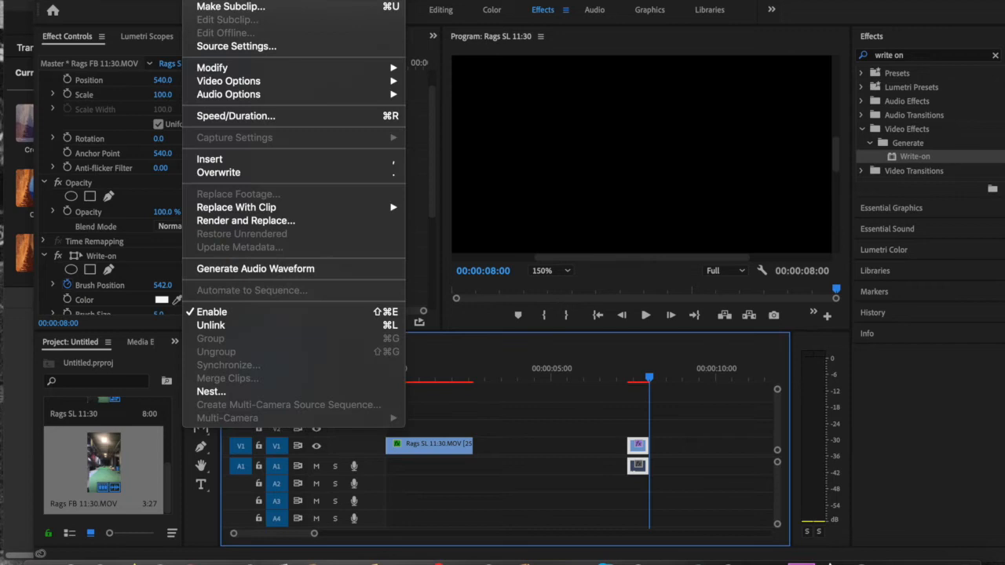
{"action": "left_click", "coordinate": [224, 116]}
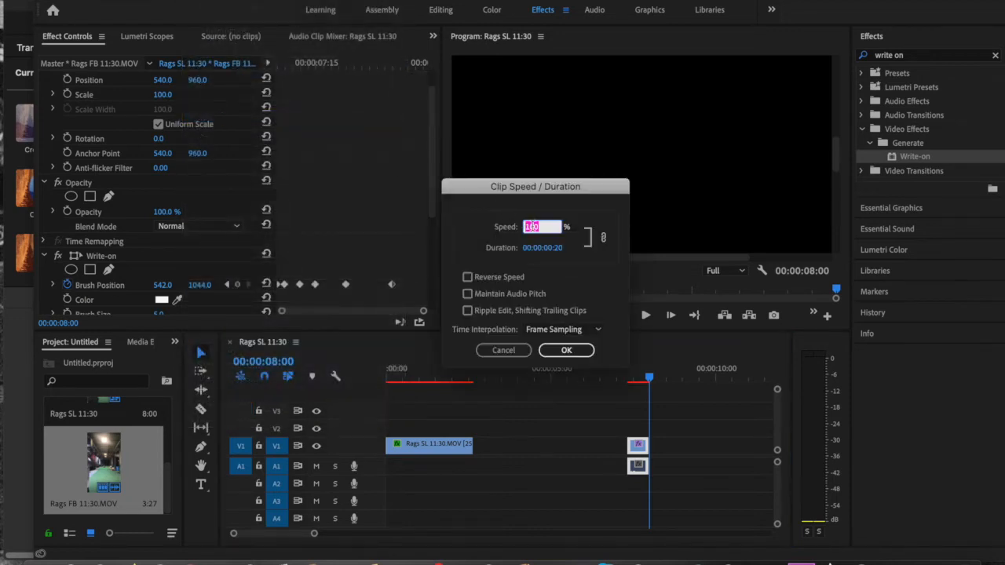
{"action": "type", "text": "25"}
{"action": "key", "text": "Return"}
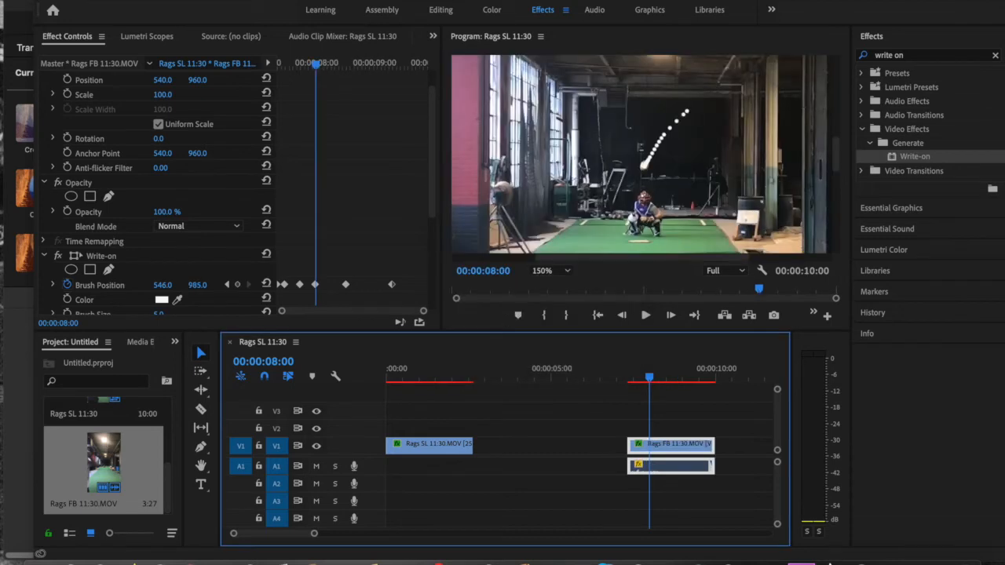
Step: Stack the Rags FB clip on track V2 directly above the Rags SL clip at the sequence start and set its opacity to 50%
{"action": "left_click", "coordinate": [676, 445]}
{"action": "left_click_drag", "start_coordinate": [677, 444], "coordinate": [433, 428]}
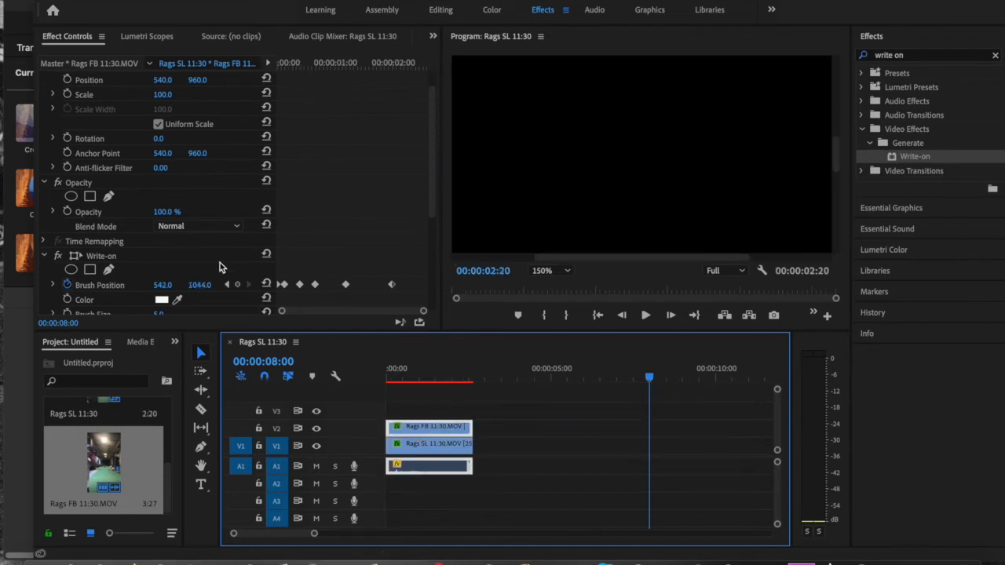
{"action": "left_click", "coordinate": [165, 212]}
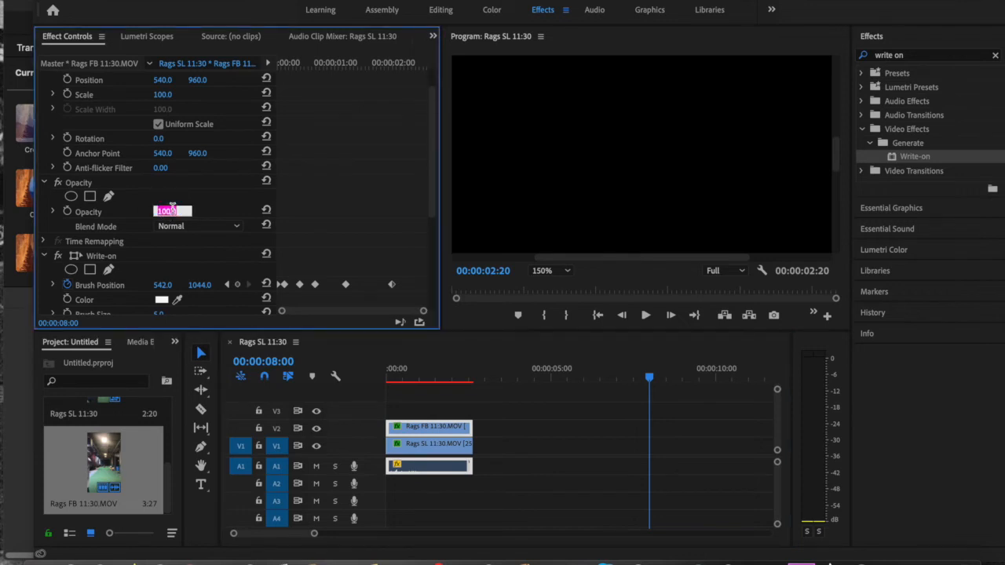
{"action": "type", "text": "50"}
{"action": "key", "text": "Return"}
Step: Park the playhead at 00:00:00:08 and change the Rags FB clip's Write-on brush color to red F30D0D
{"action": "left_click_drag", "start_coordinate": [650, 370], "coordinate": [394, 366]}
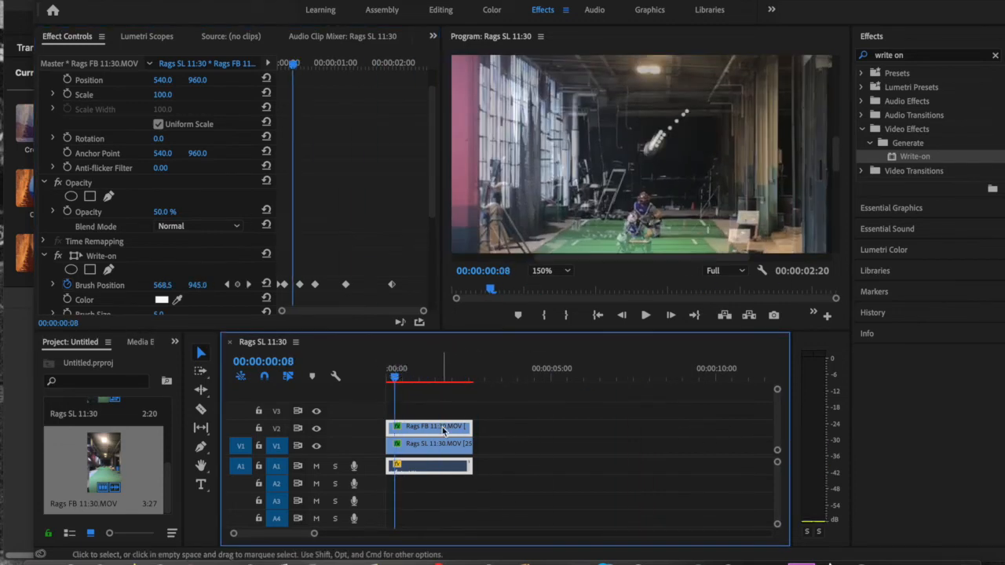
{"action": "left_click", "coordinate": [162, 300]}
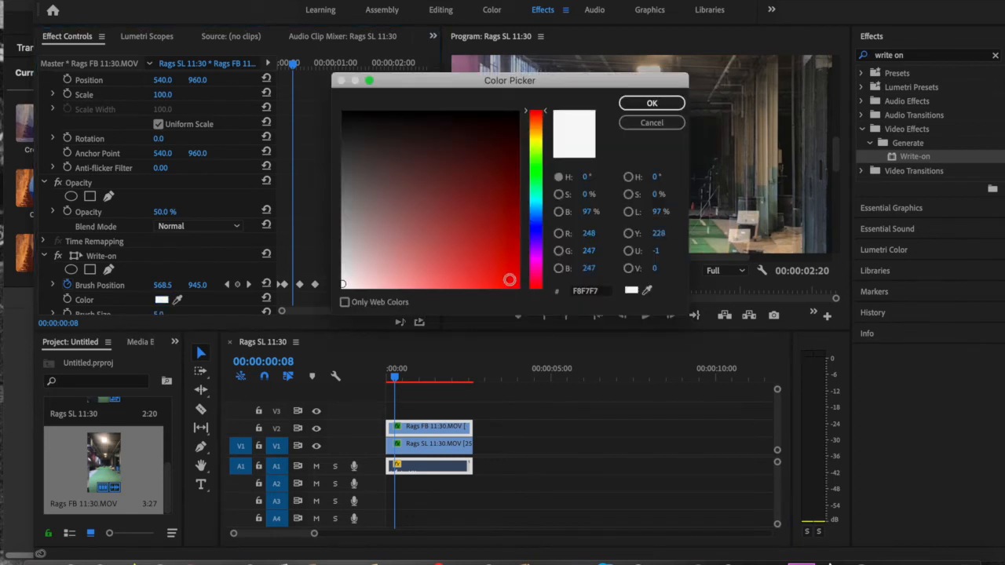
{"action": "left_click", "coordinate": [509, 279]}
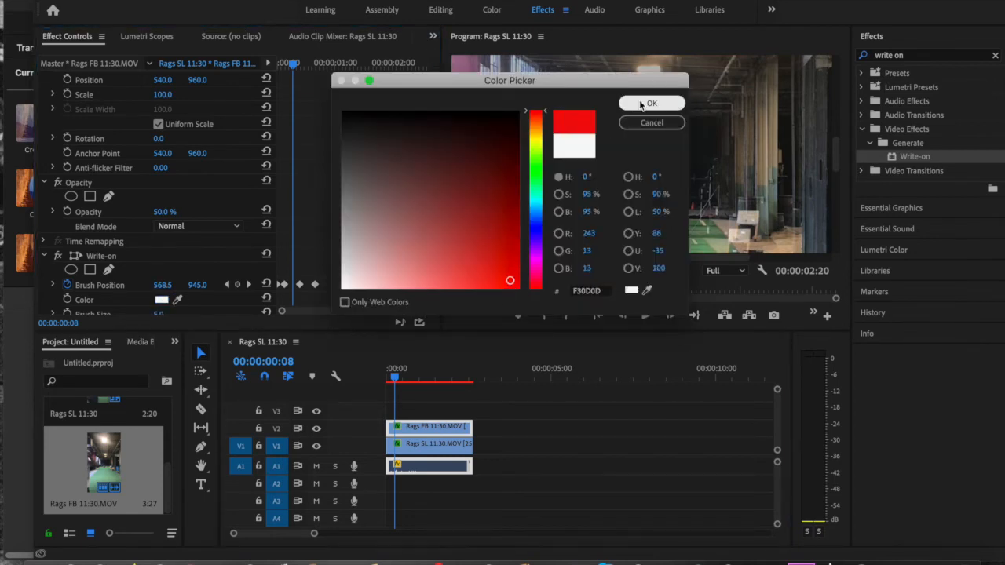
{"action": "left_click", "coordinate": [651, 104]}
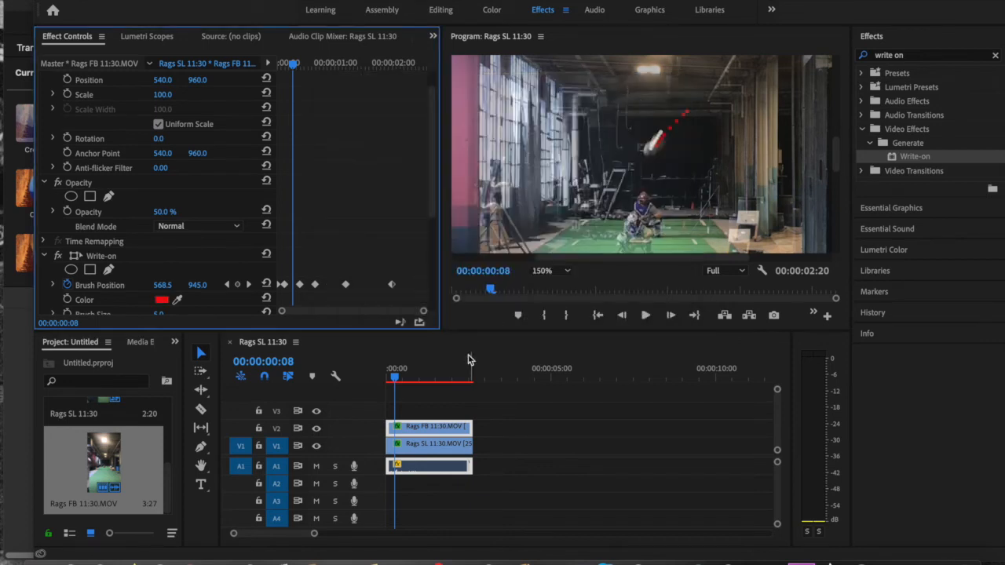
Step: Play the overlaid pitches from the sequence start to 00:00:02:02, then inspect both trails at 00:00:01:28
{"action": "left_click_drag", "start_coordinate": [395, 374], "coordinate": [384, 380]}
{"action": "key", "text": "space"}
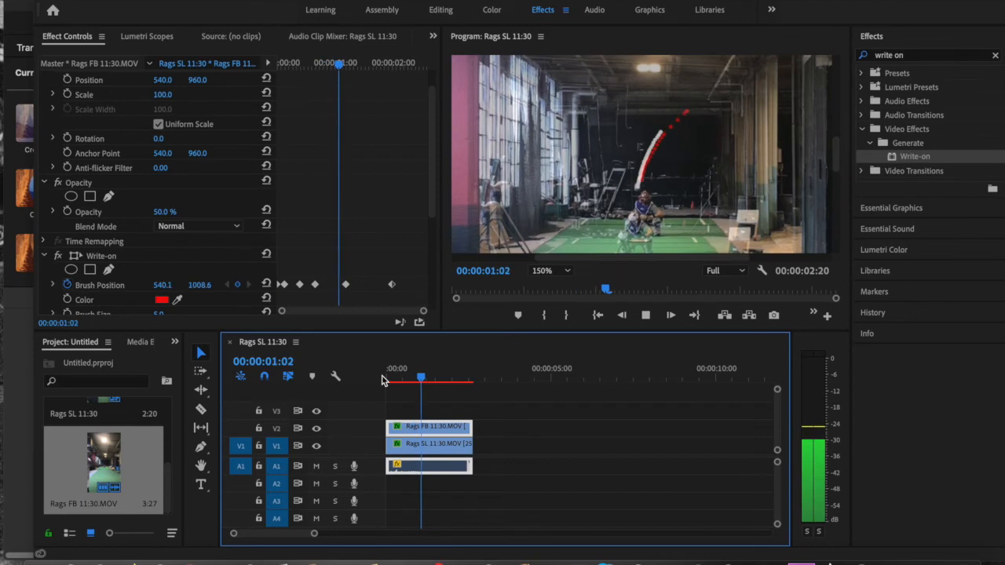
{"action": "key", "text": "space"}
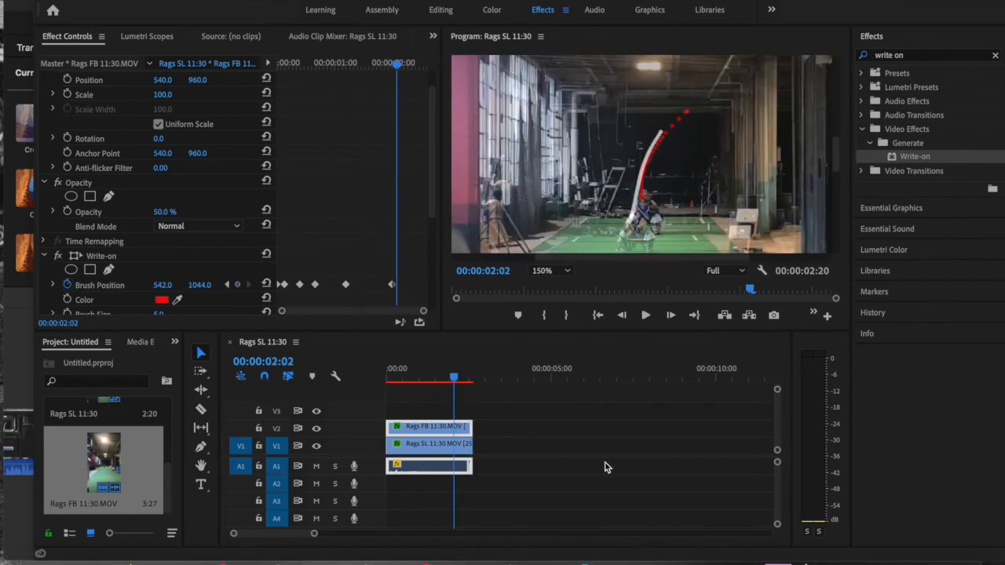
{"action": "left_click", "coordinate": [456, 382]}
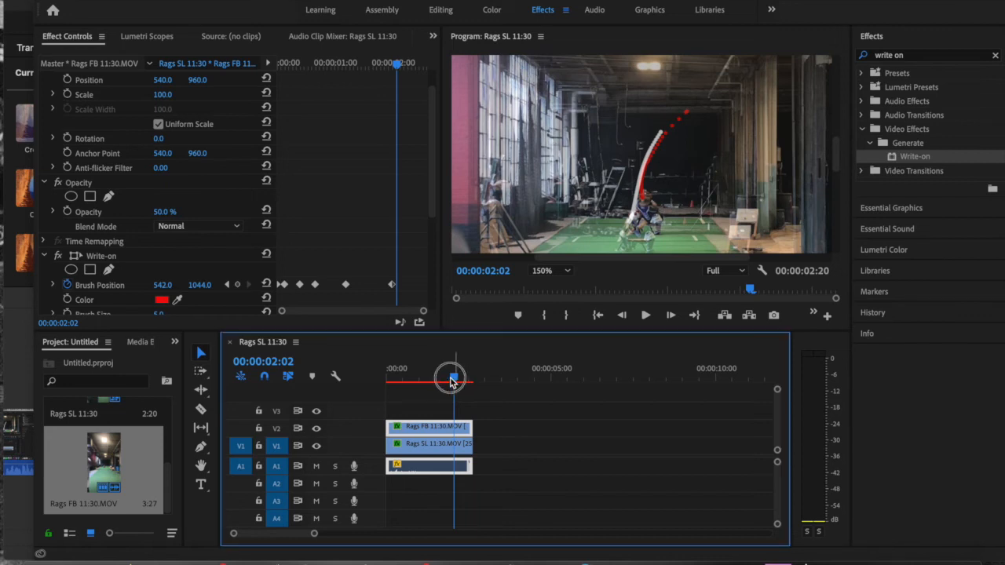
{"action": "mouse_move", "coordinate": [452, 382]}
{"action": "left_mouse_down"}
{"action": "mouse_move", "coordinate": [395, 382]}
{"action": "mouse_move", "coordinate": [450, 375]}
{"action": "left_mouse_up"}
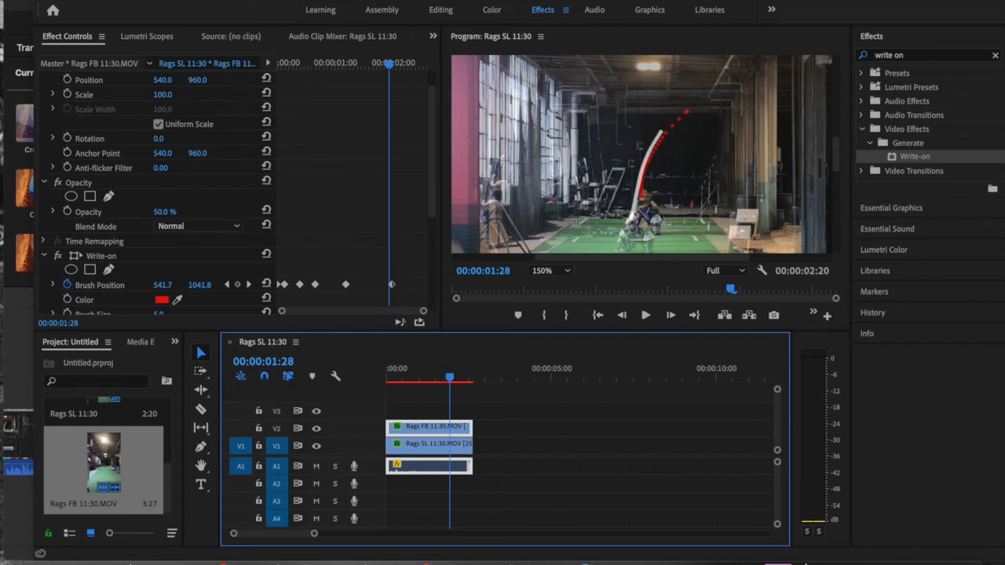
Step: Review the available output formats in the media export settings and leave them without exporting
{"action": "left_click", "coordinate": [142, 0]}
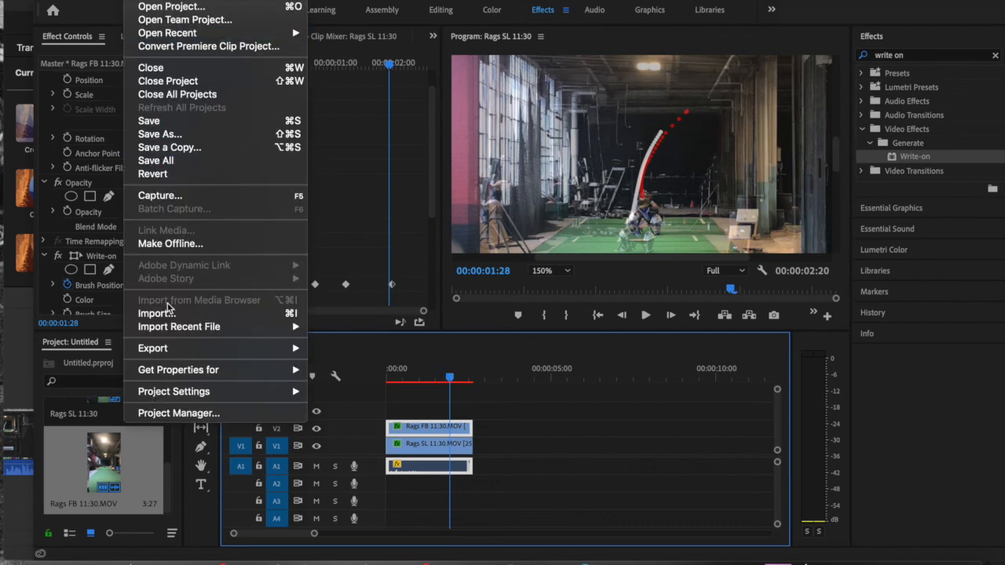
{"action": "mouse_move", "coordinate": [166, 360]}
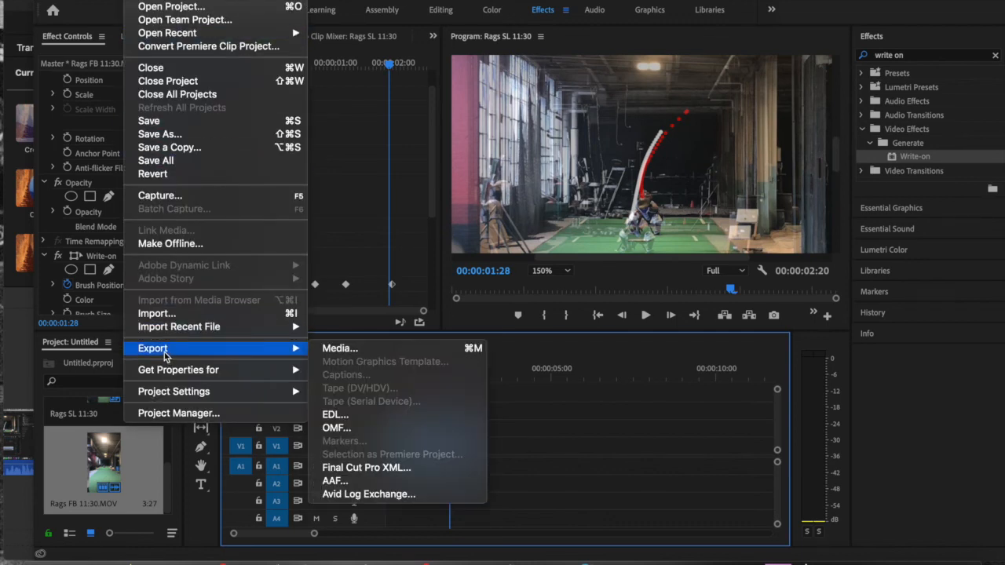
{"action": "left_click", "coordinate": [375, 349]}
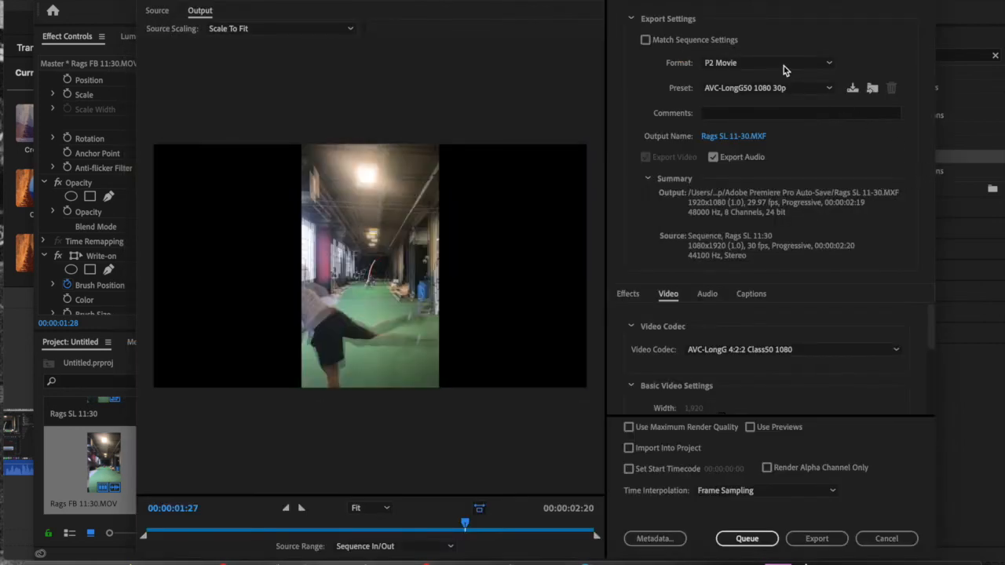
{"action": "left_click", "coordinate": [784, 66]}
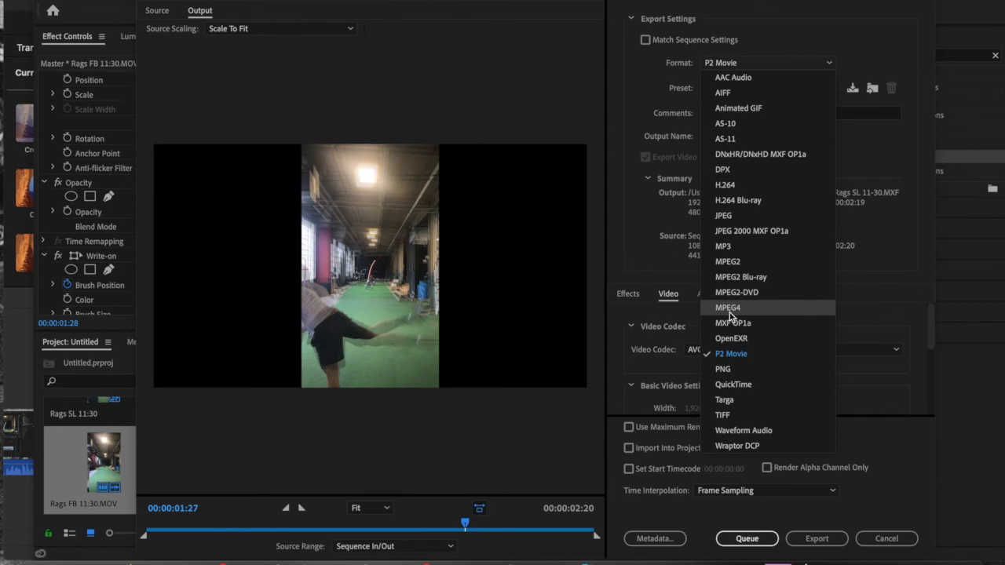
{"action": "left_click", "coordinate": [890, 466]}
{"action": "left_click", "coordinate": [886, 538]}
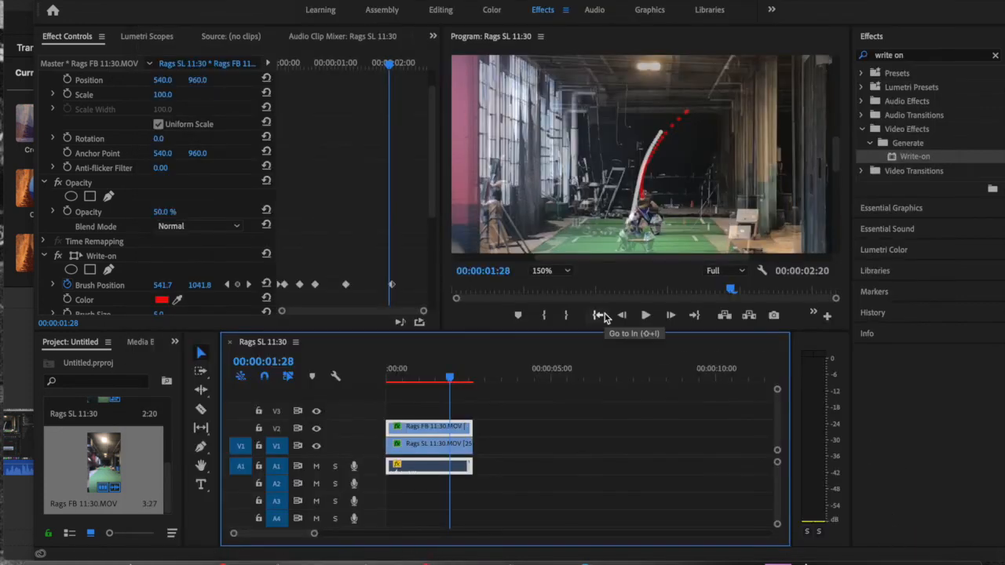